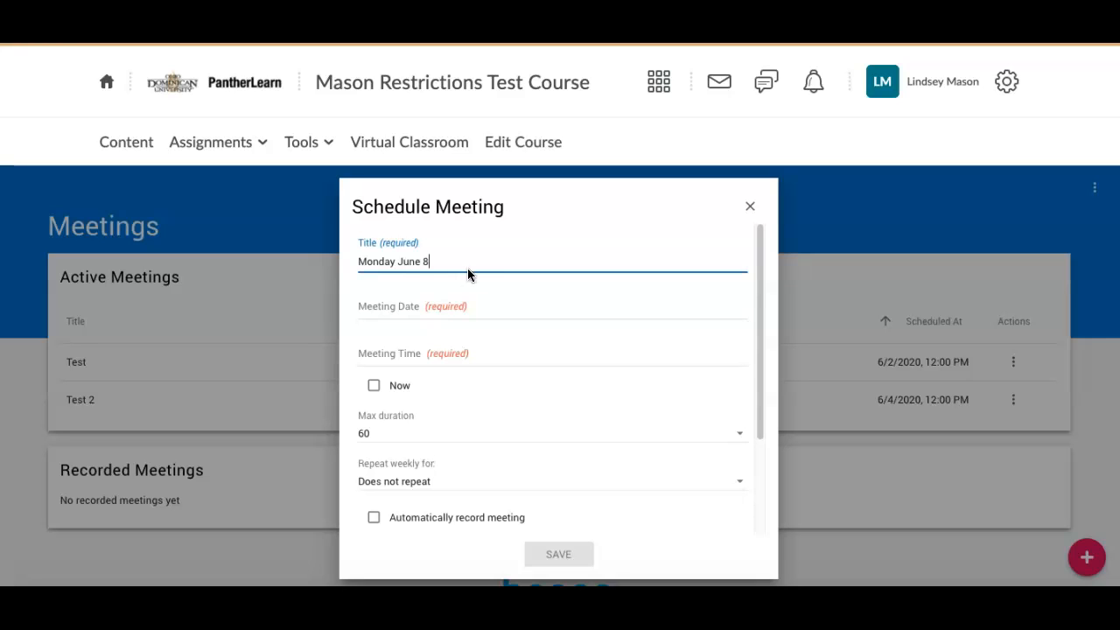
- Set the meeting date to Monday, June 8, 2020 (6/8/2020)
click(404, 312)
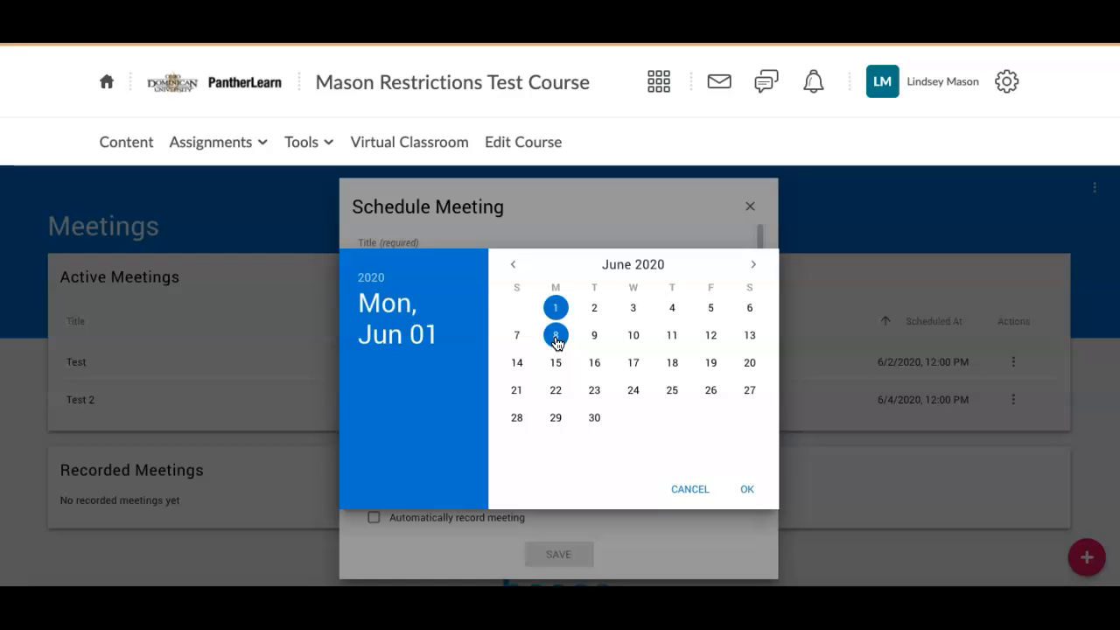
click(555, 341)
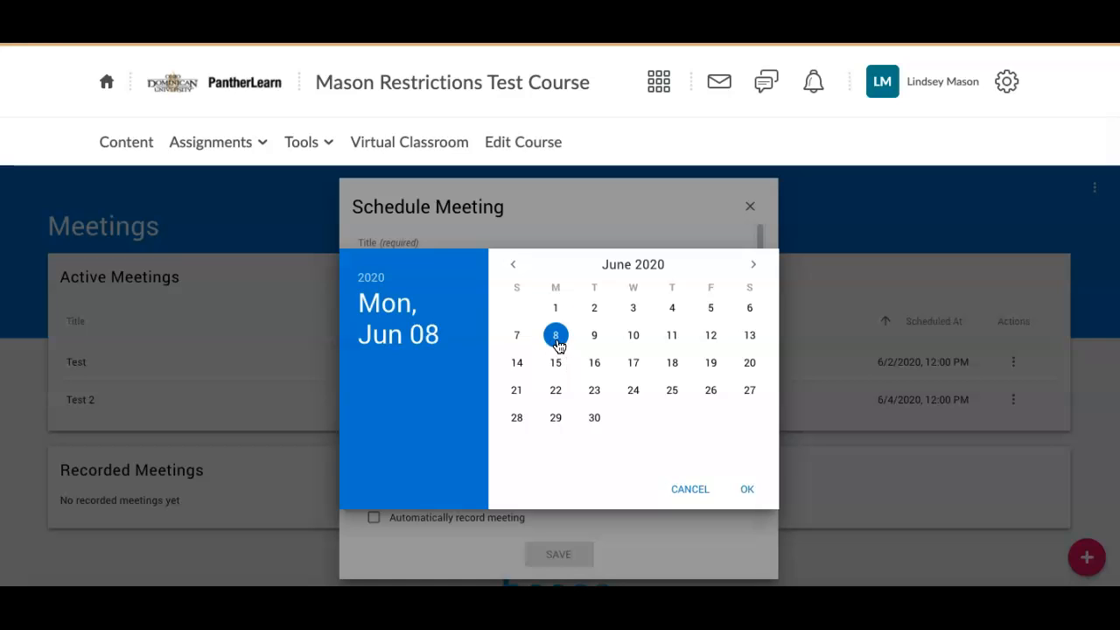
click(755, 496)
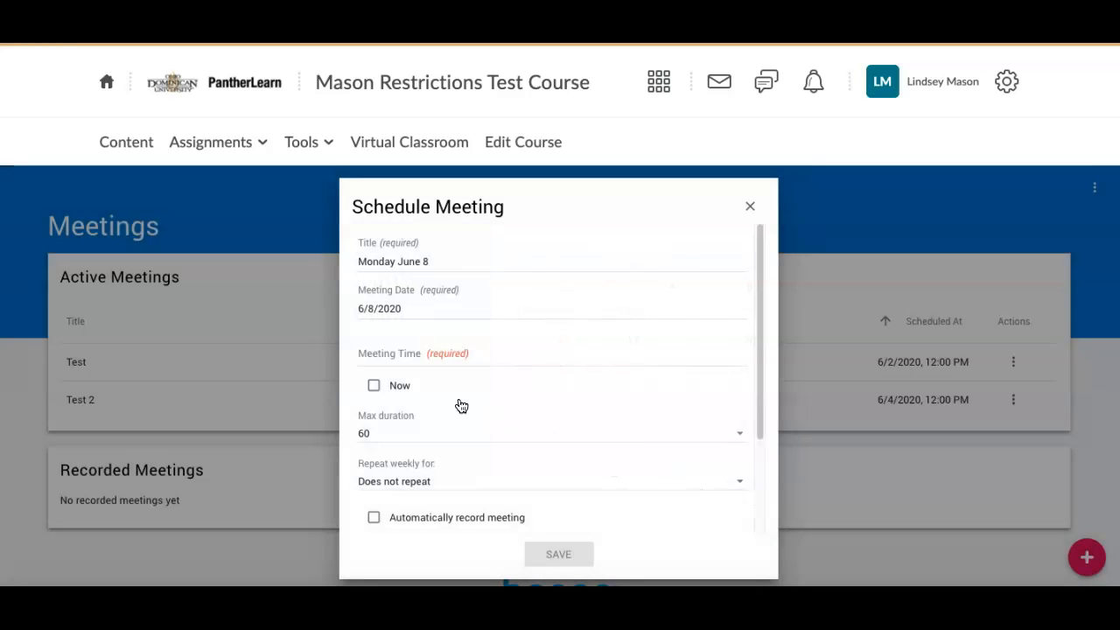
- Set the meeting start time to 1:30 PM
click(403, 359)
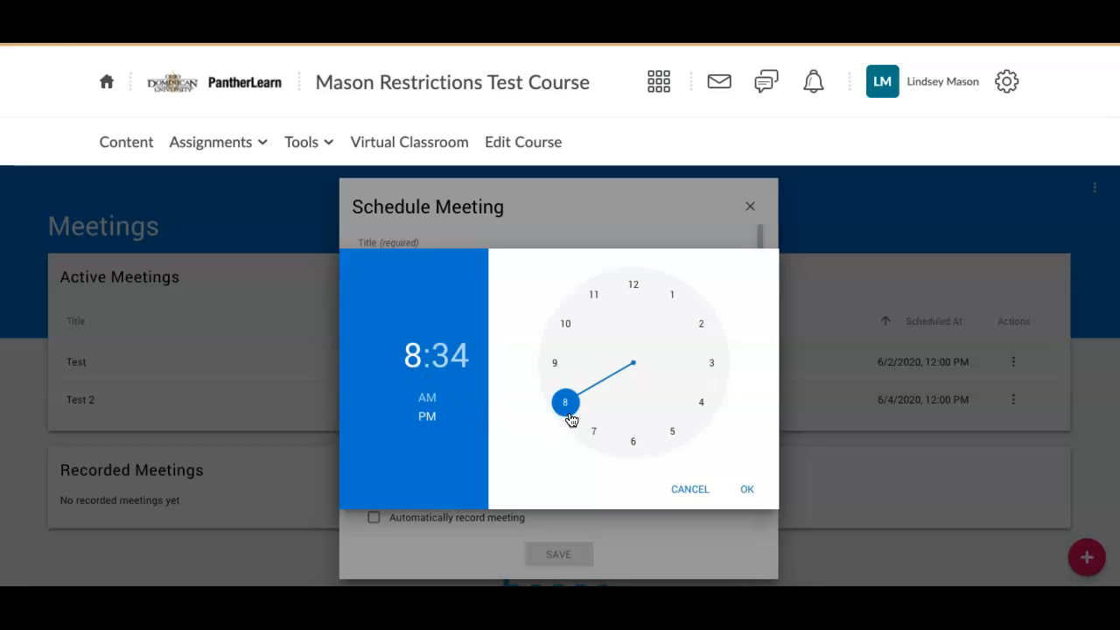
drag(566, 411, 659, 326)
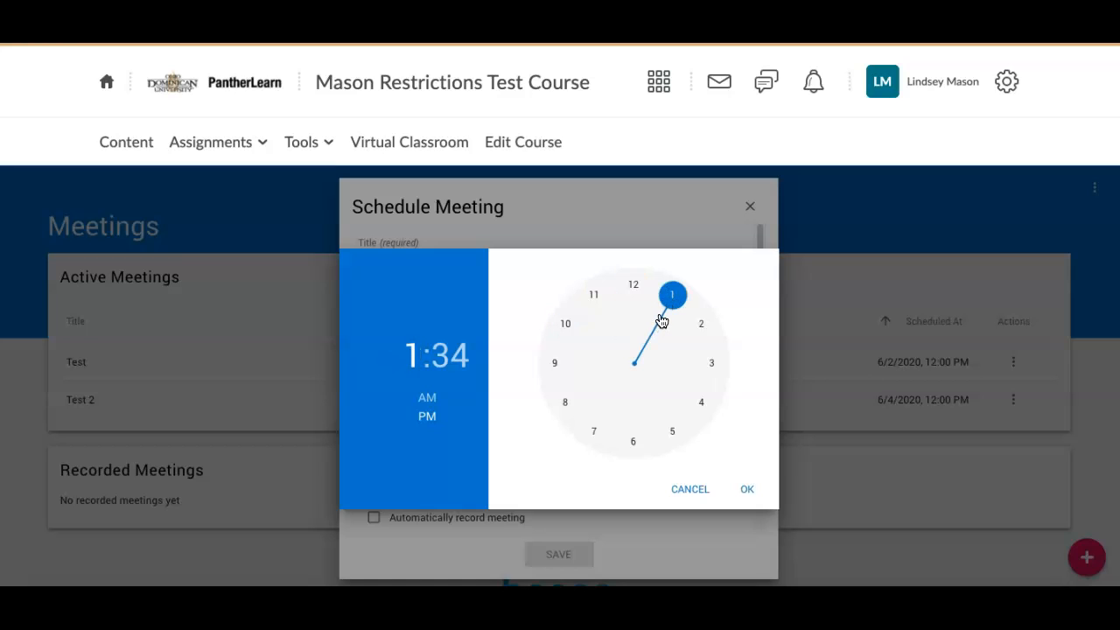
click(451, 367)
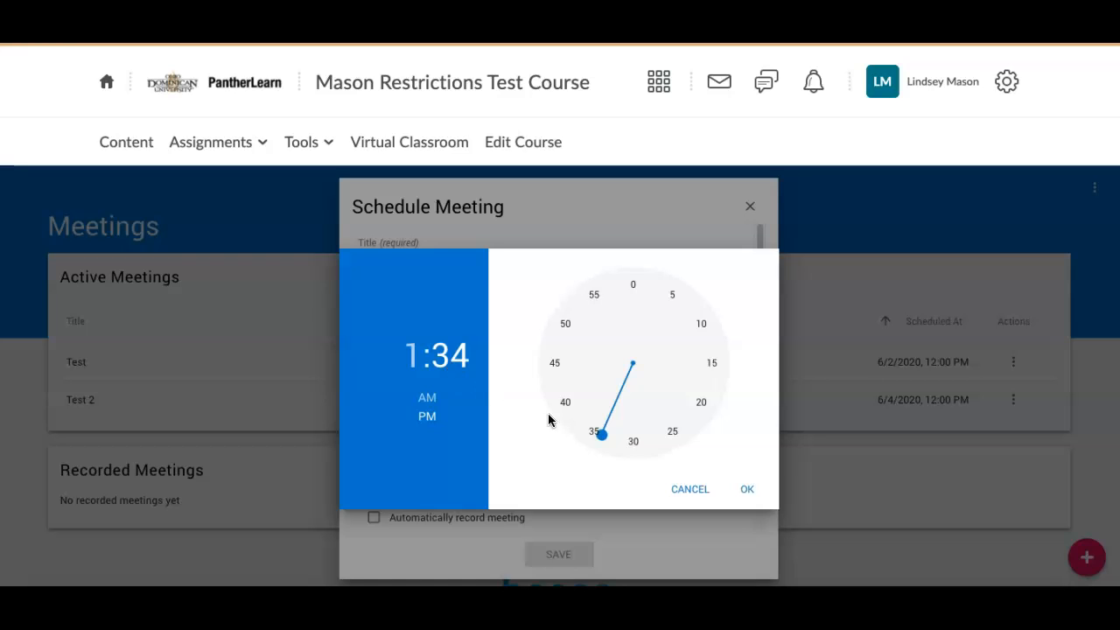
drag(598, 440, 635, 449)
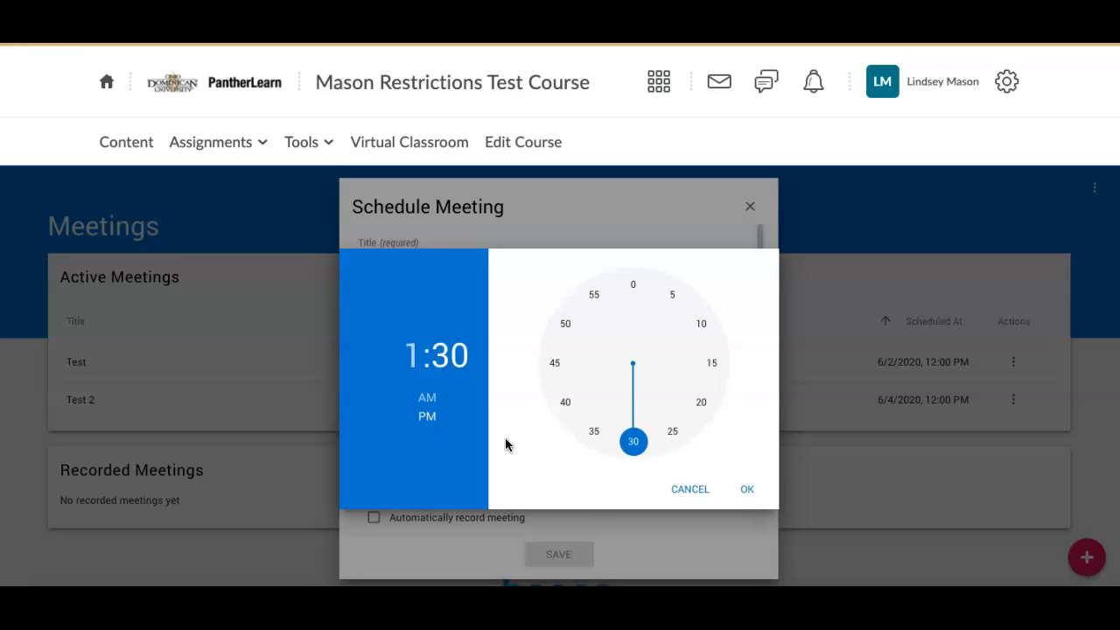
click(760, 492)
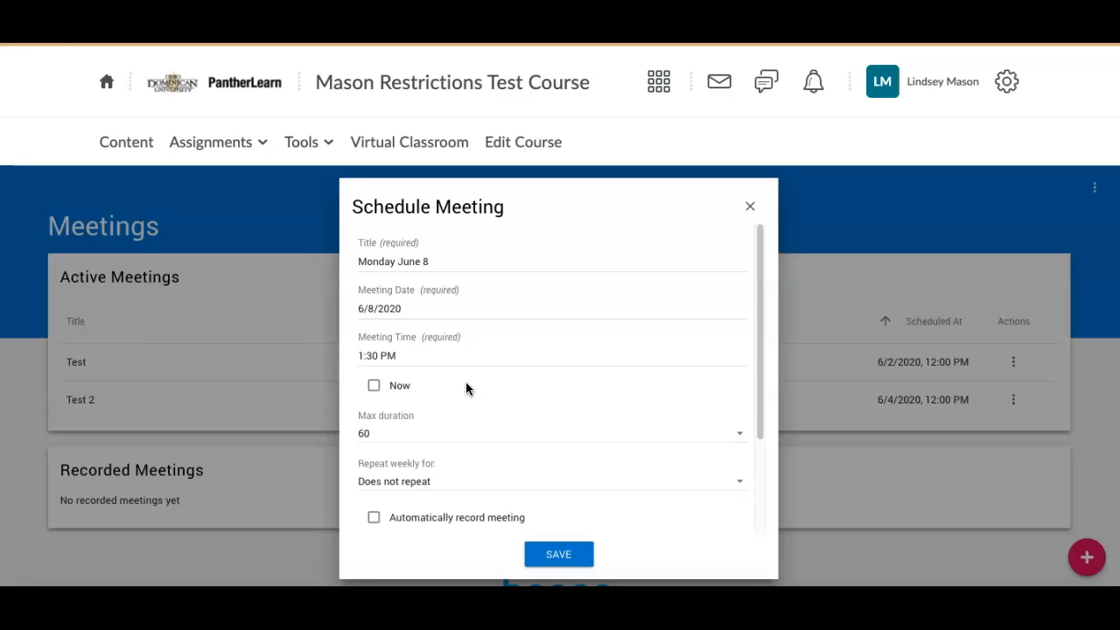
- Choose 90 minutes as max duration, keeping weekly repeat at Does not repeat
scroll(466, 387, down, 3)
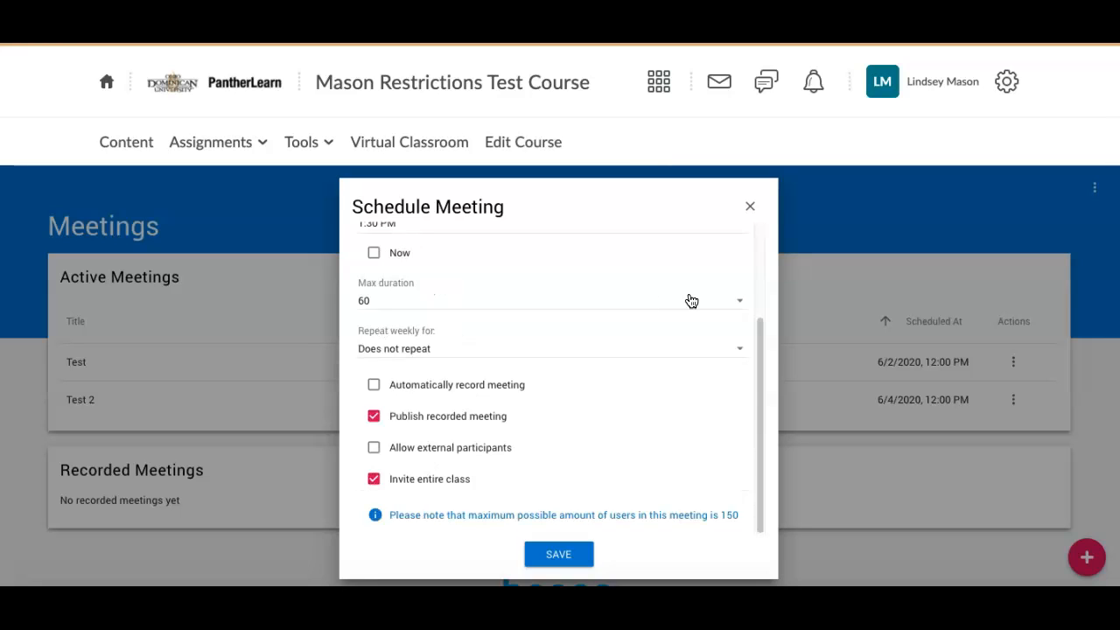
click(699, 300)
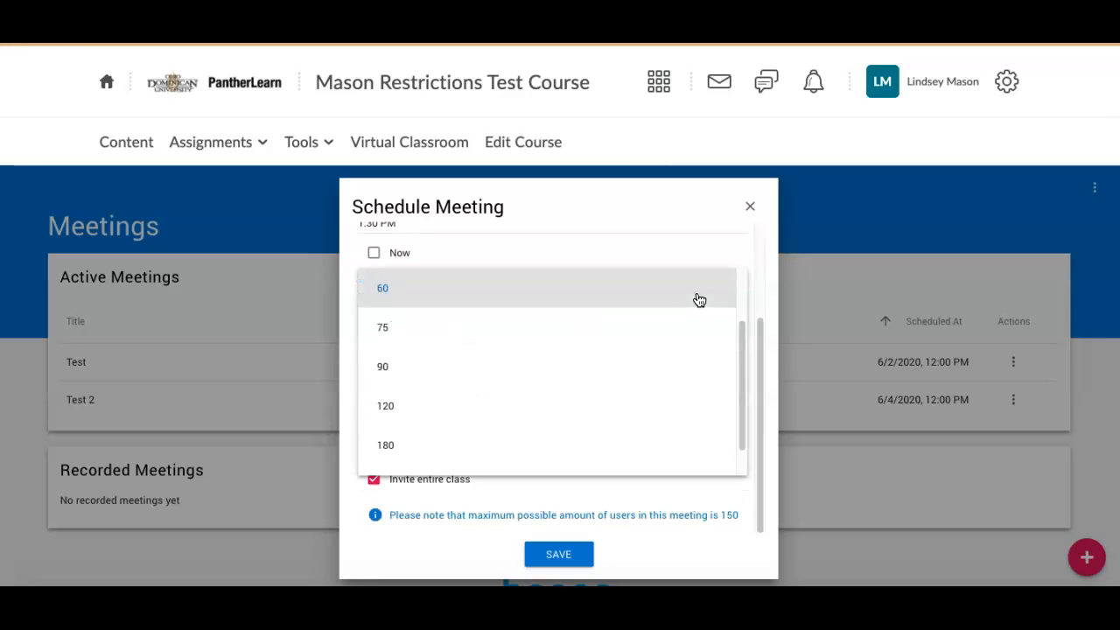
scroll(657, 367, down, 1)
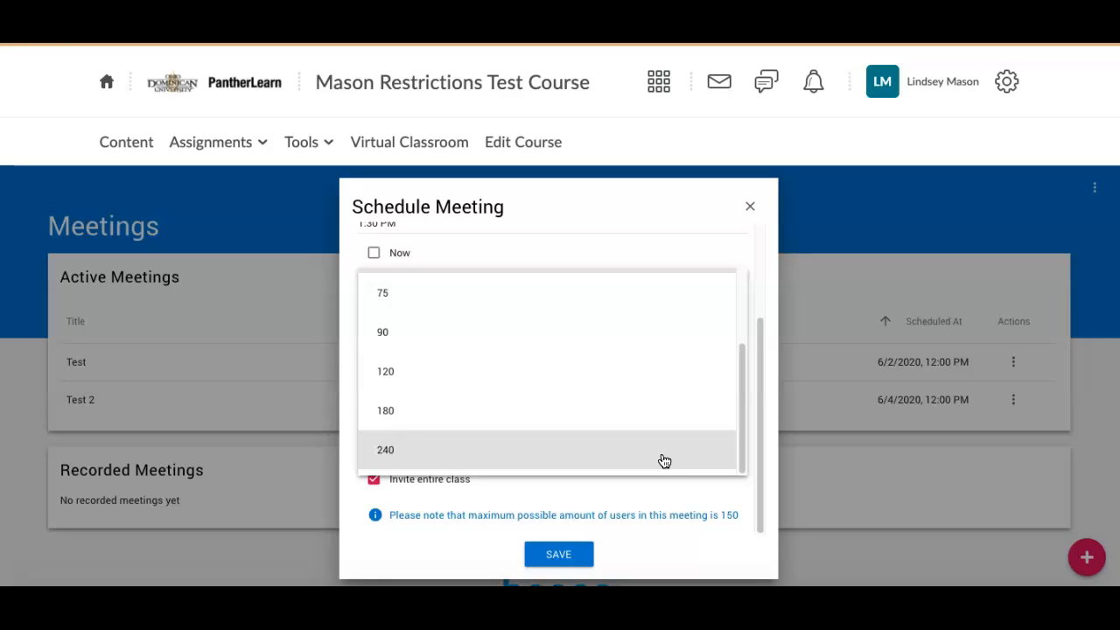
click(597, 341)
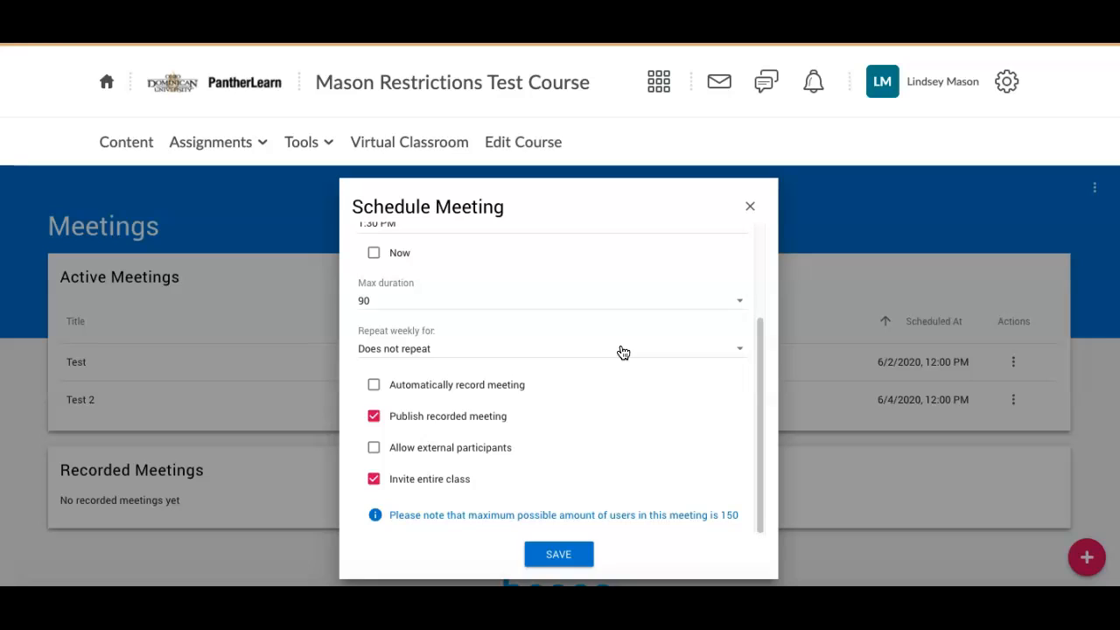
click(634, 351)
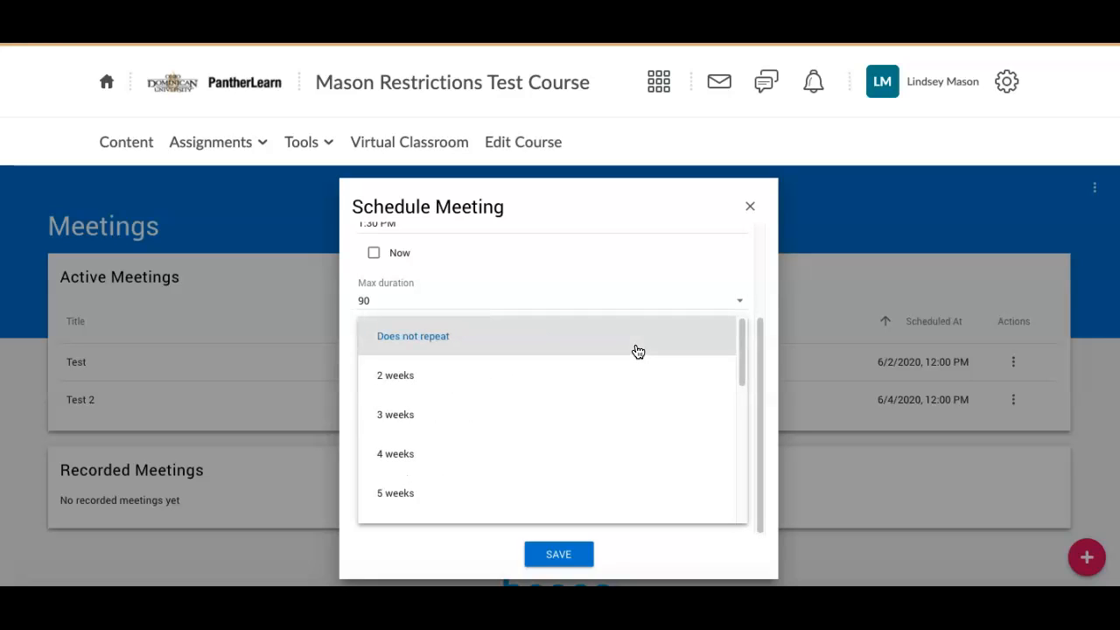
scroll(602, 380, down, 3)
scroll(603, 381, down, 3)
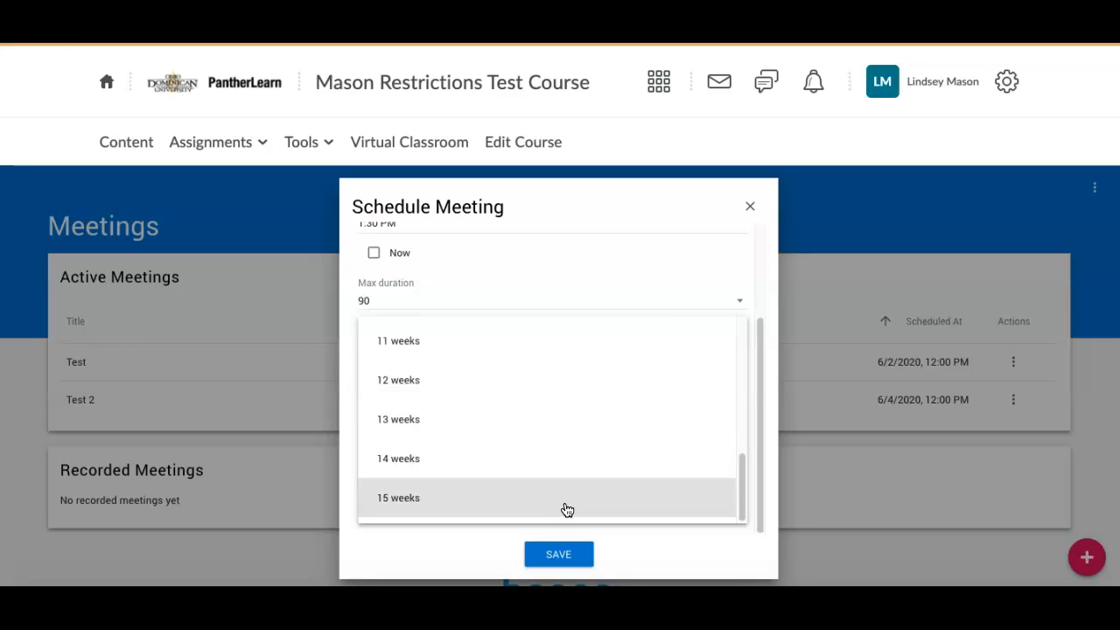
scroll(577, 483, up, 6)
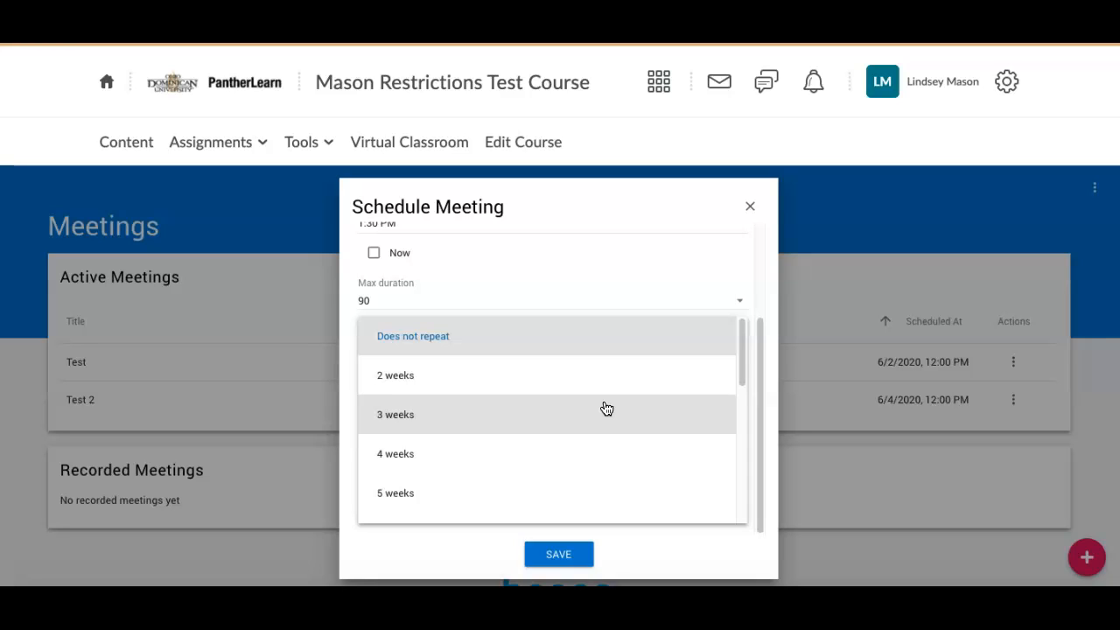
click(417, 338)
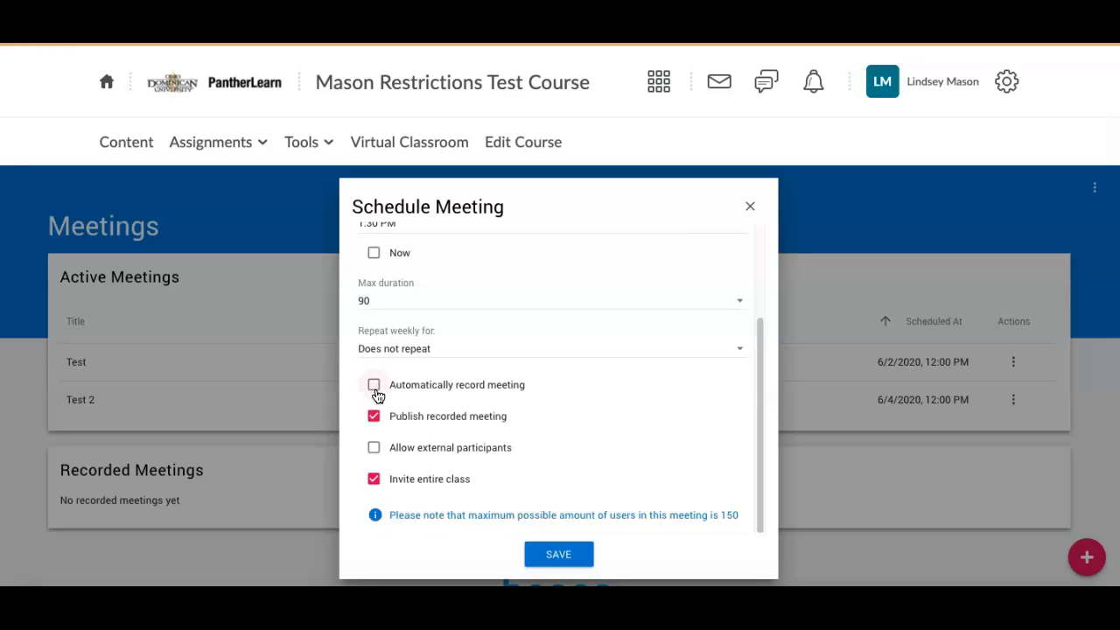
- Leave auto-recording off, allow external participants, uncheck Invite entire class, and save
click(374, 388)
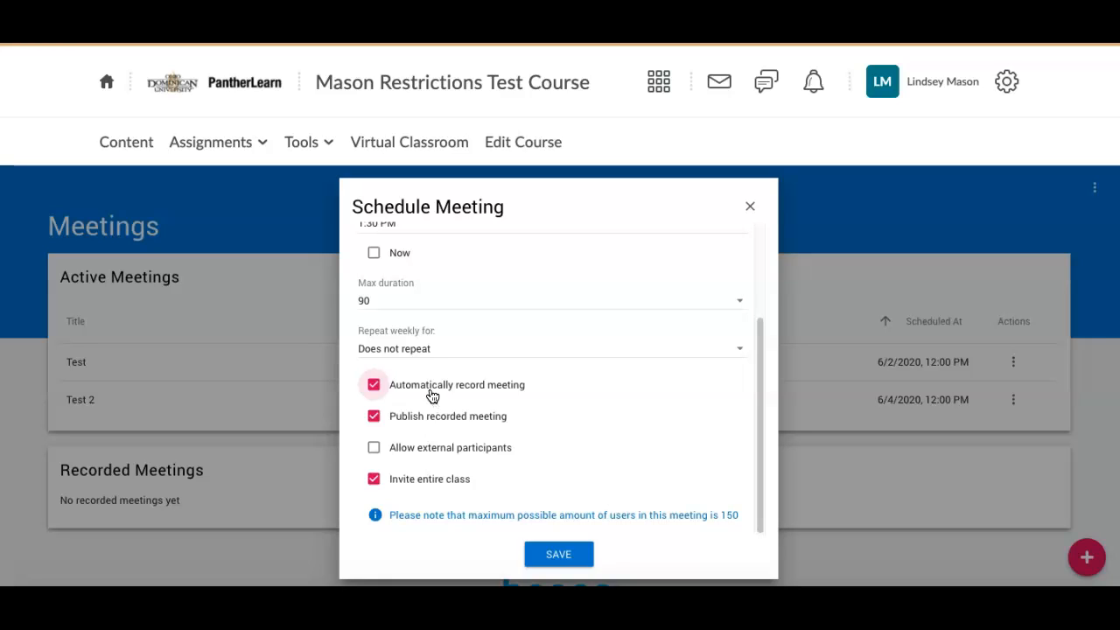
click(374, 386)
mouse_move(373, 418)
click(375, 449)
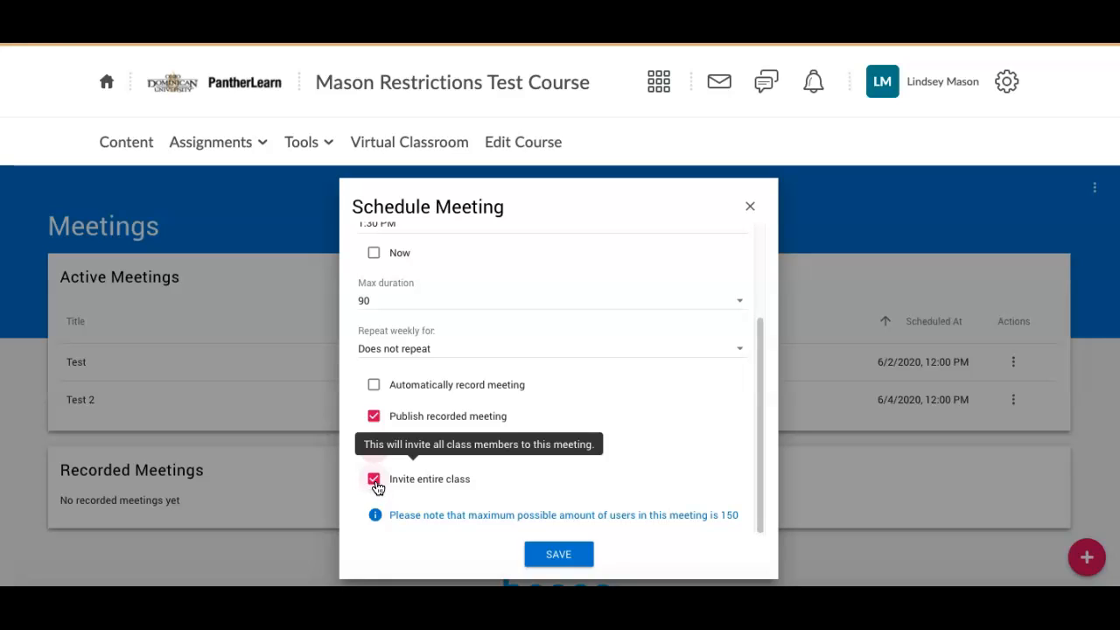
click(374, 480)
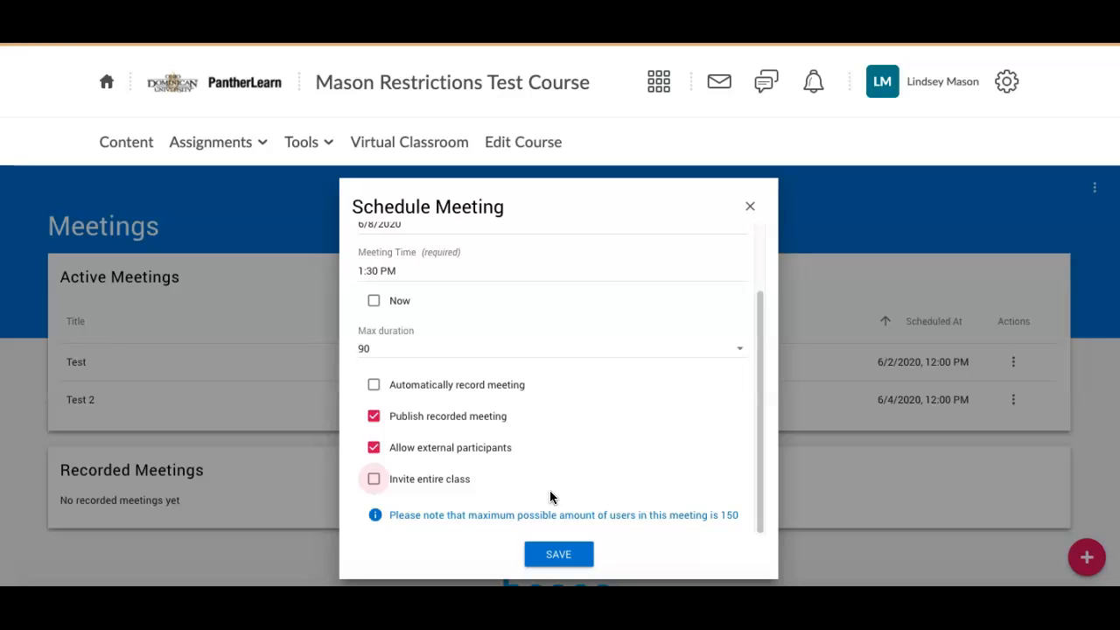
click(573, 556)
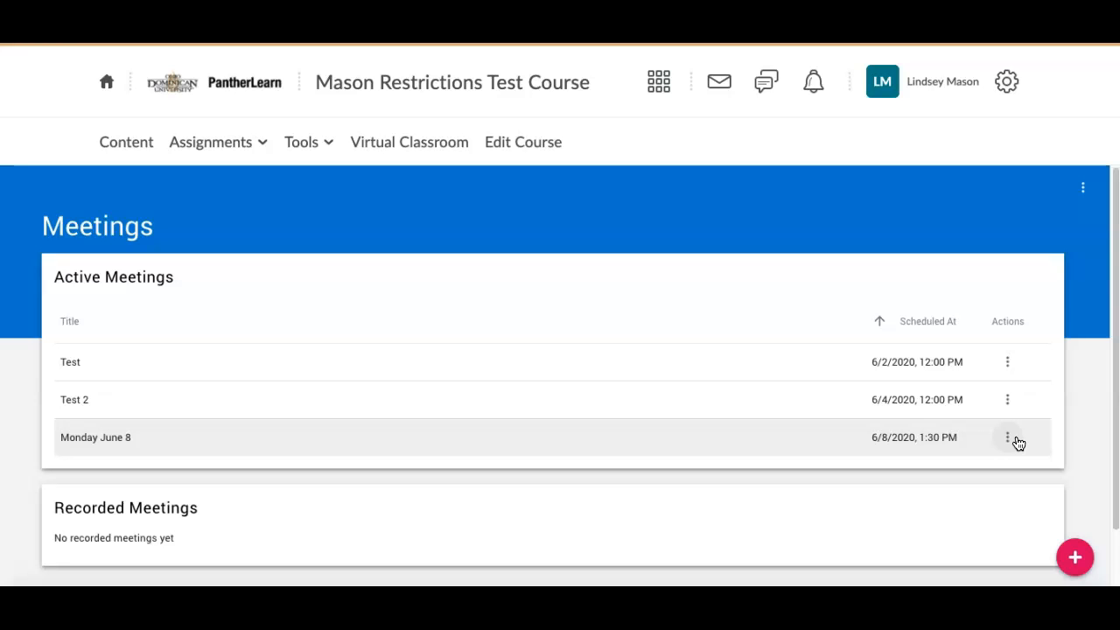
- Sync the course roster and invite the three test students to the Monday June 8 meeting
click(1008, 439)
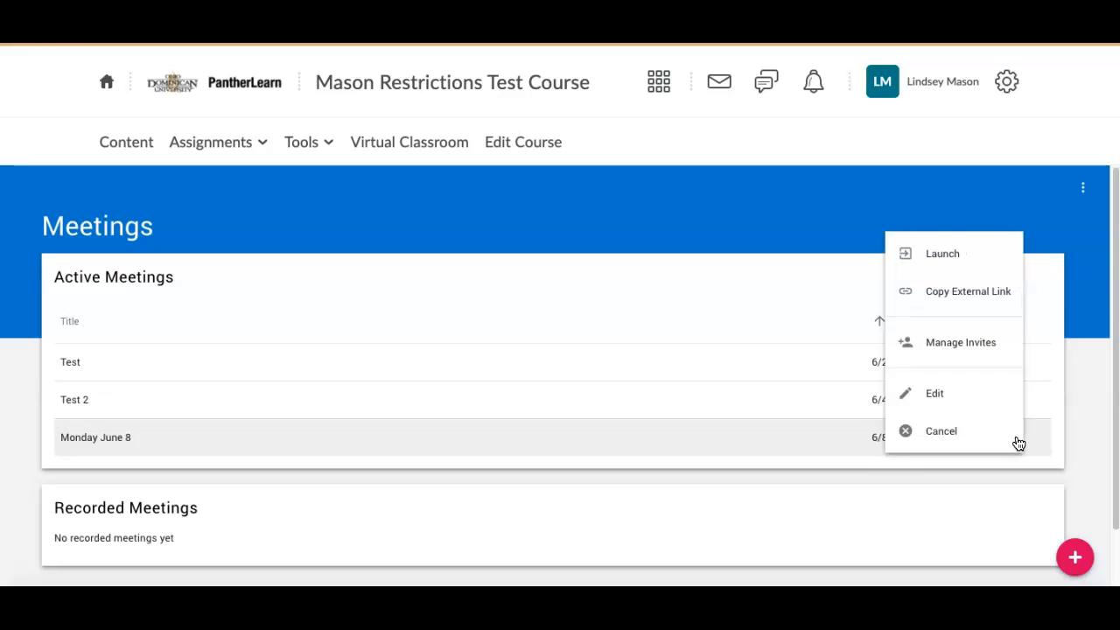
click(1006, 344)
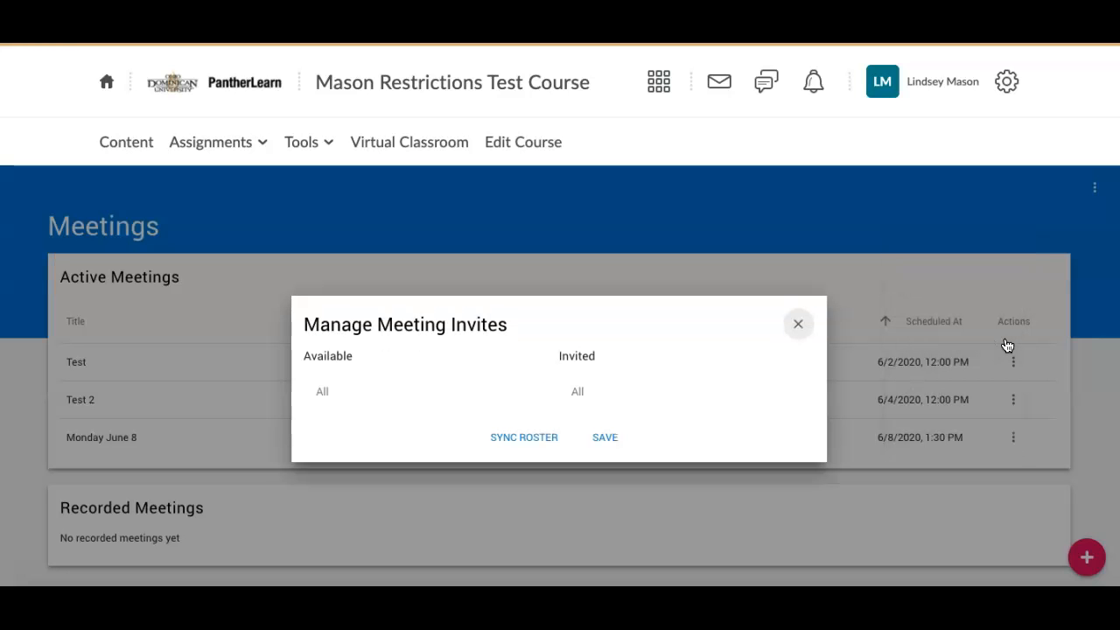
click(530, 445)
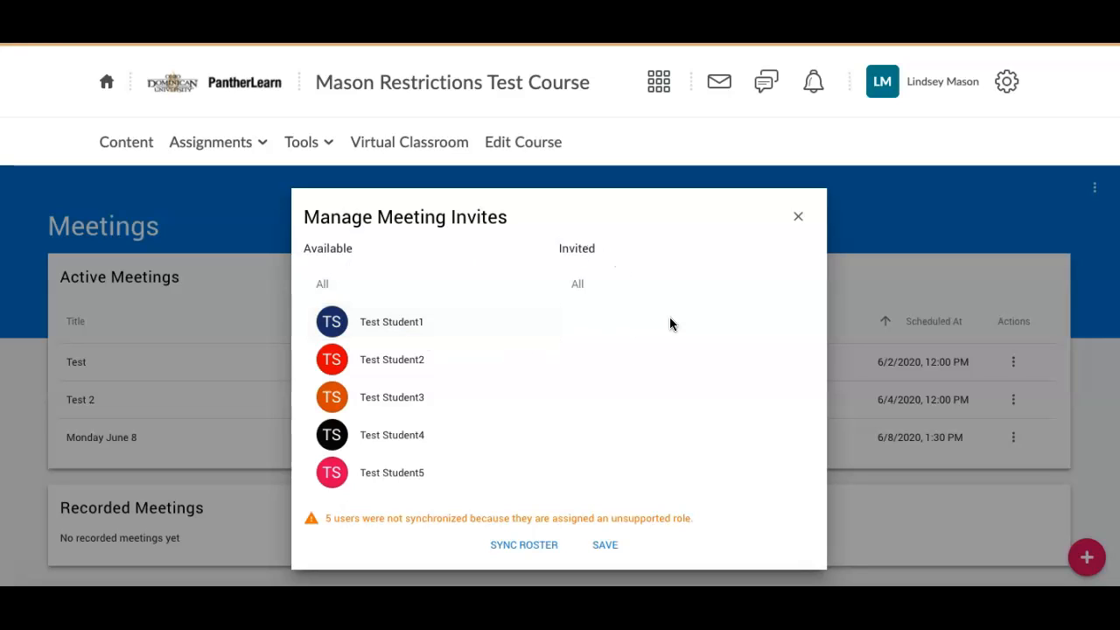
click(383, 327)
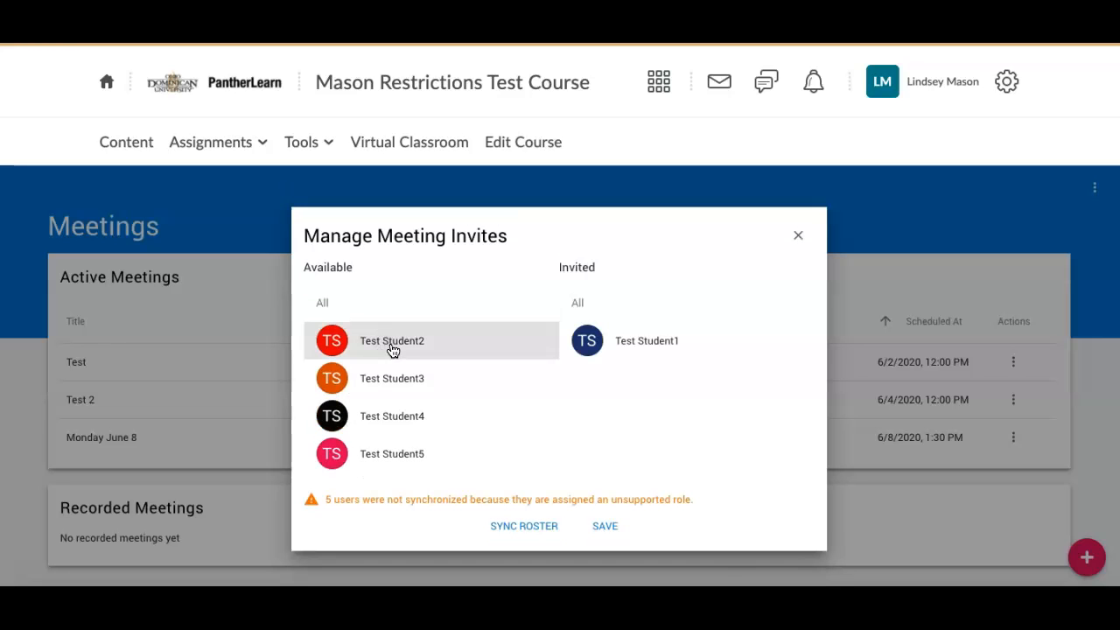
click(390, 351)
click(396, 361)
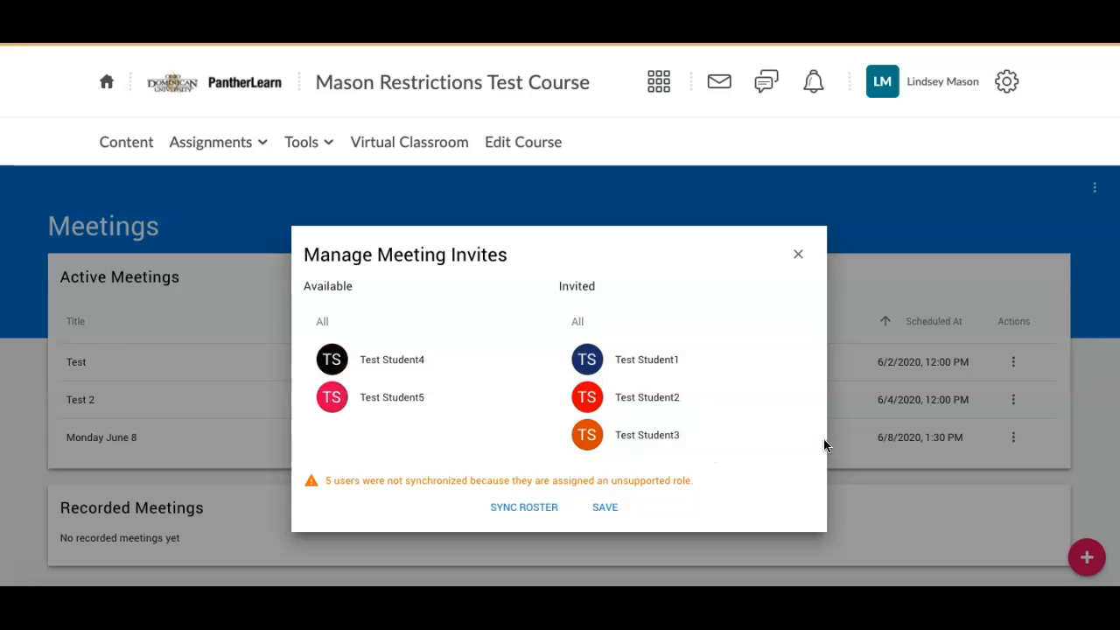
click(605, 507)
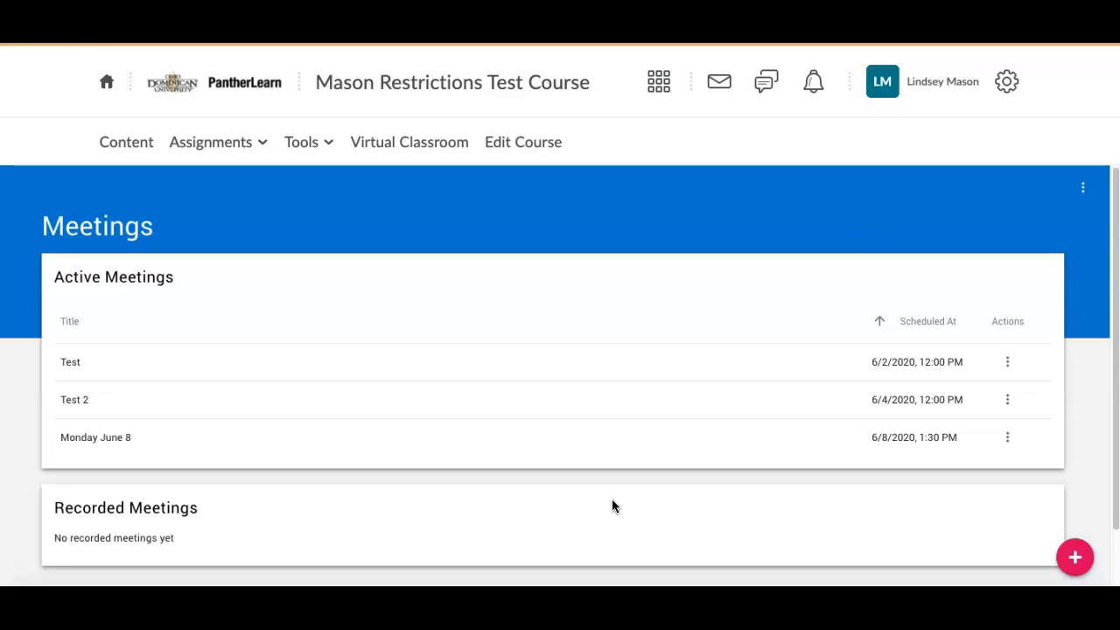
- Change the meeting title to 'Monday June 8-2' and save it
click(1006, 438)
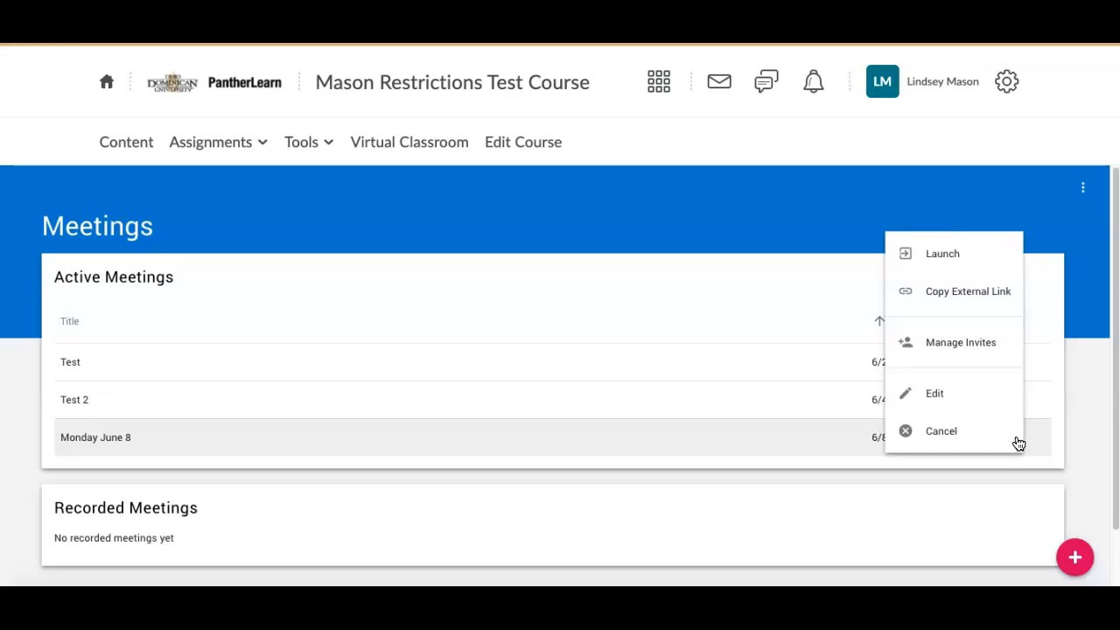
click(988, 398)
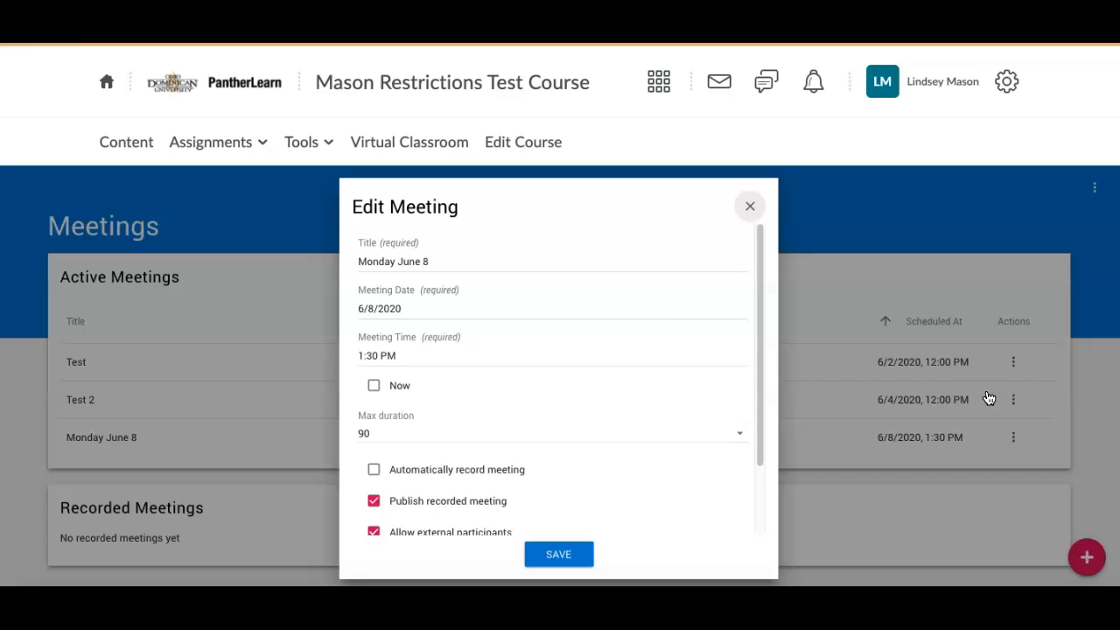
click(449, 260)
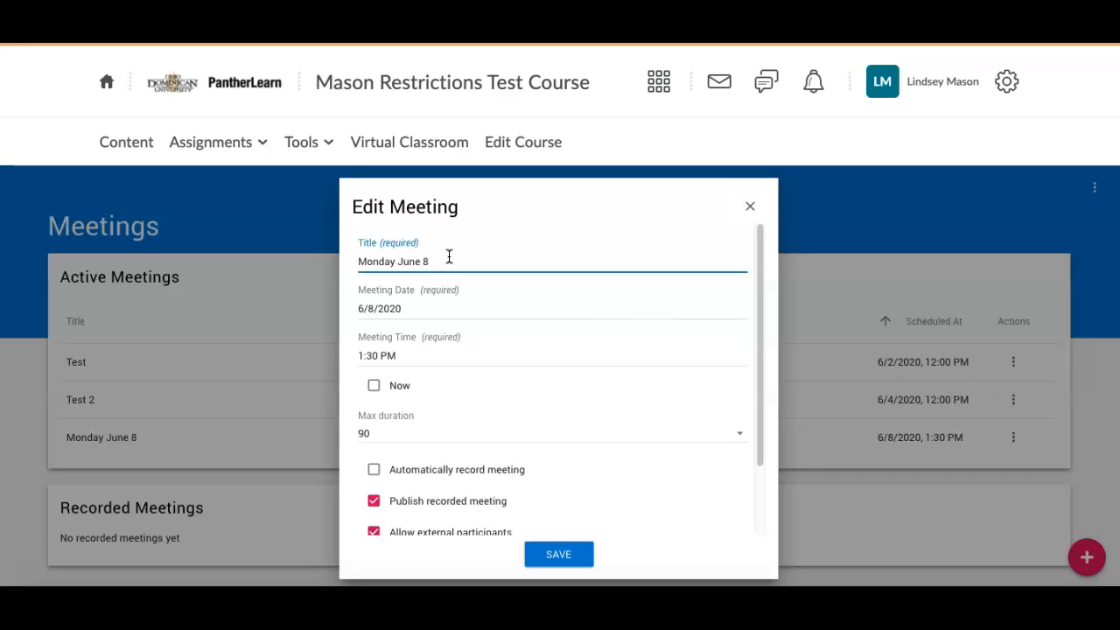
text(-2)
click(576, 556)
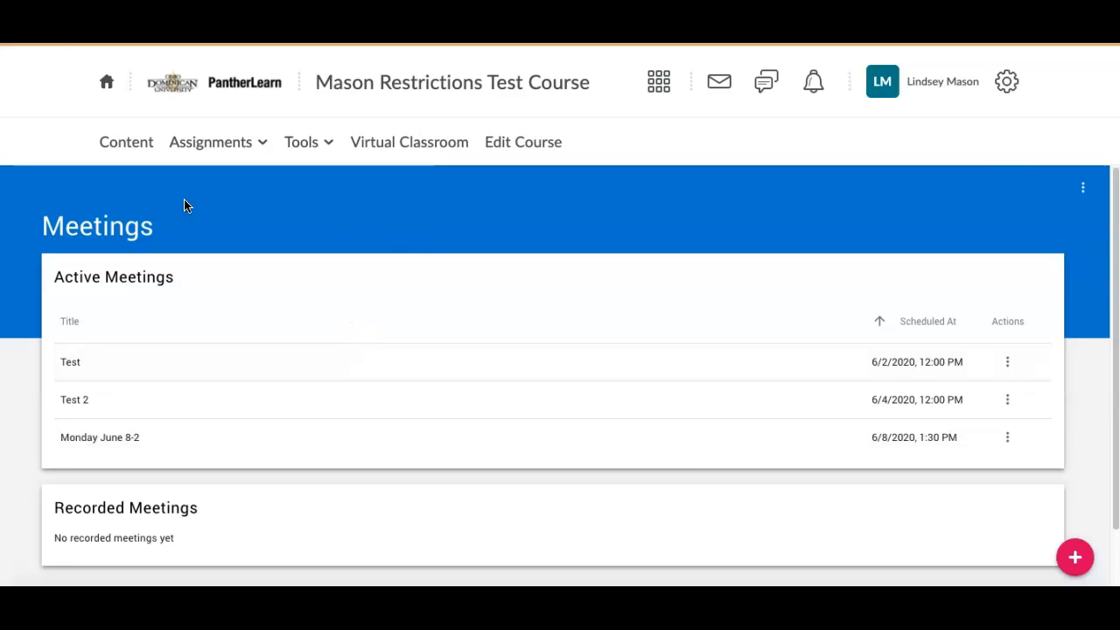
- Add the 'Test' Virtual Classroom meeting as an existing activity in the Week 2 module
click(125, 142)
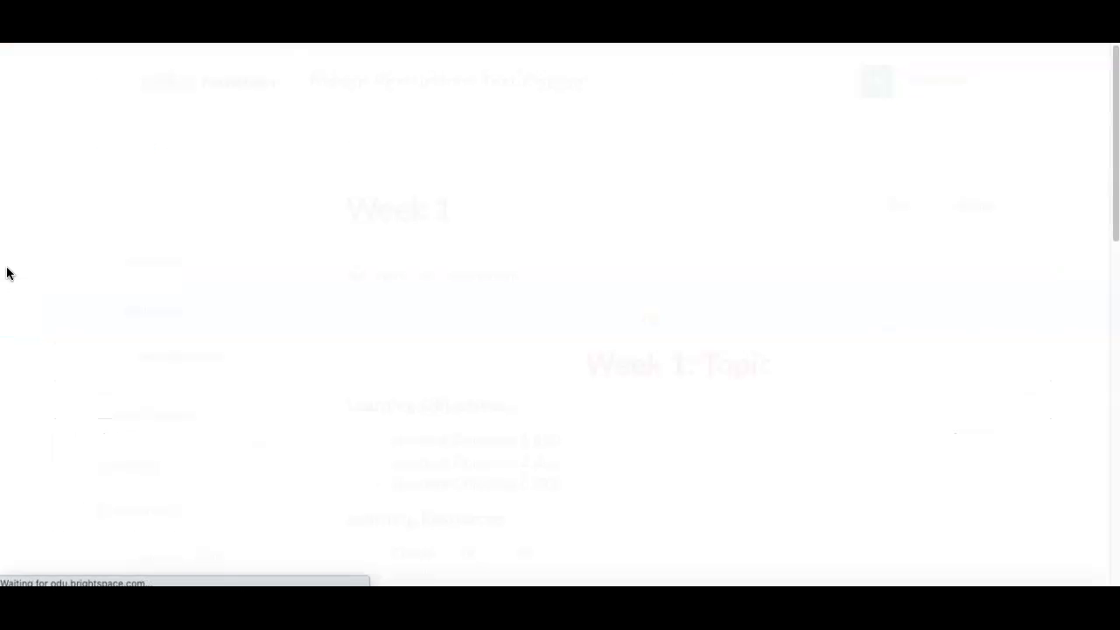
scroll(7, 272, down, 3)
scroll(7, 272, down, 2)
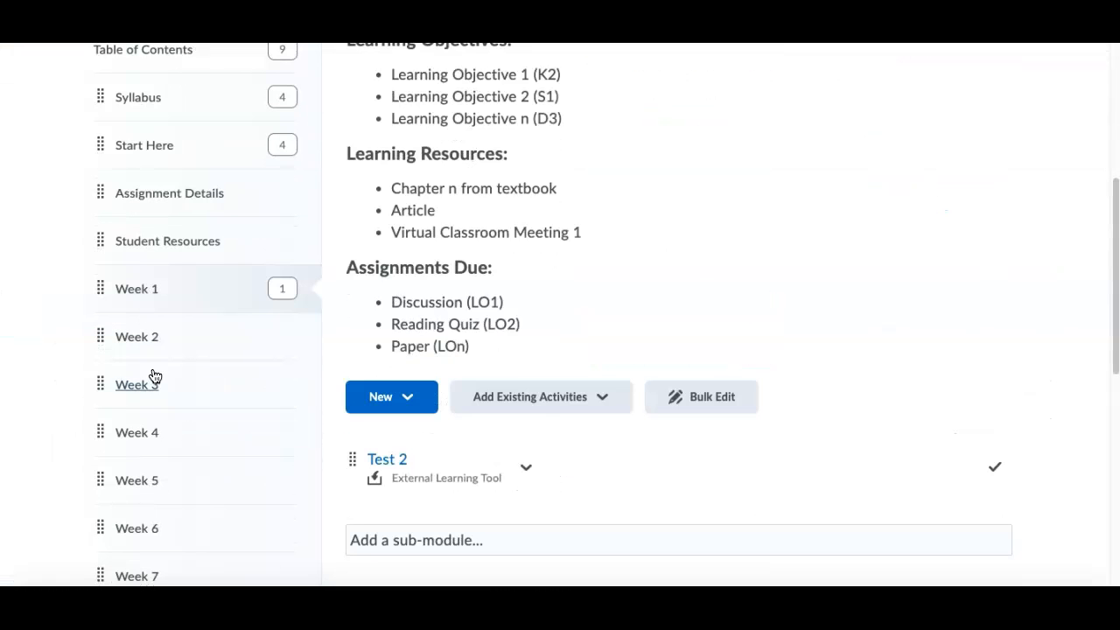
click(204, 352)
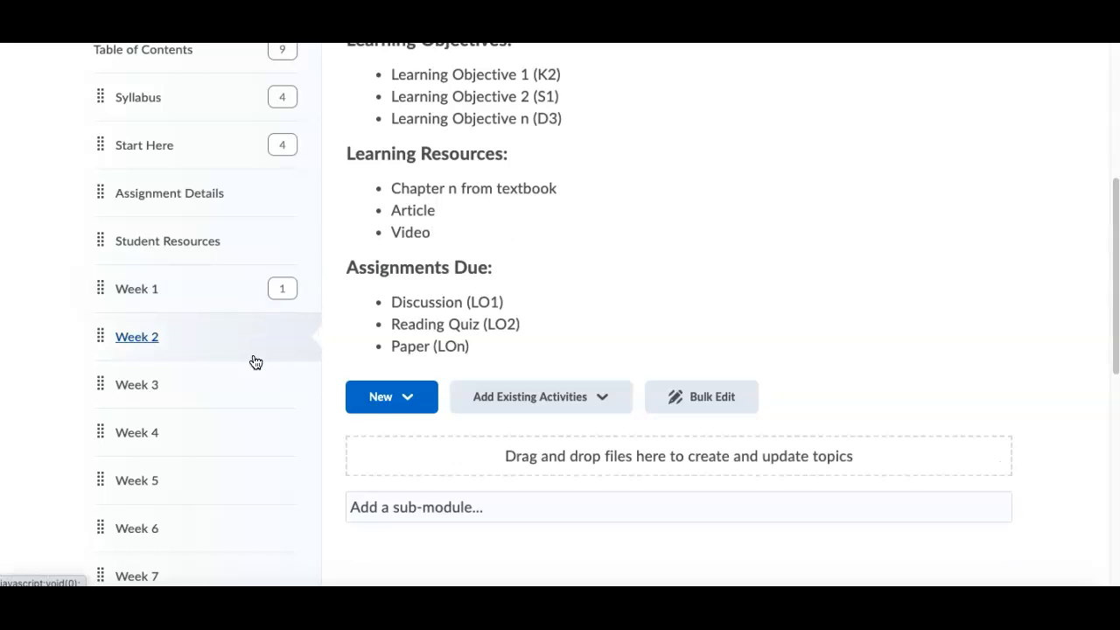
click(619, 402)
scroll(603, 298, down, 4)
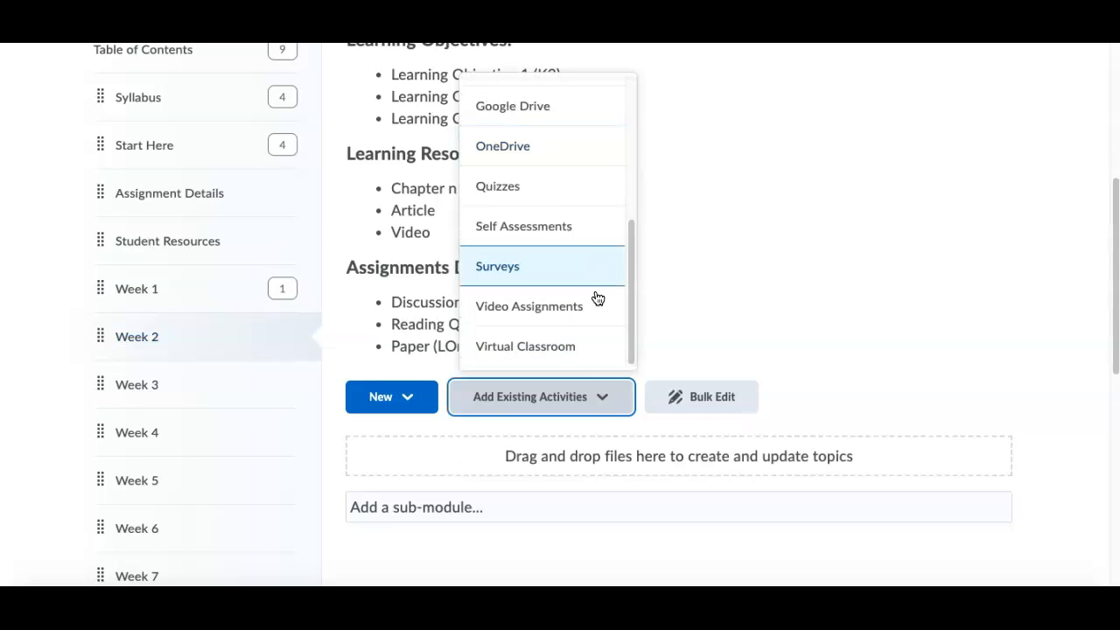
click(600, 349)
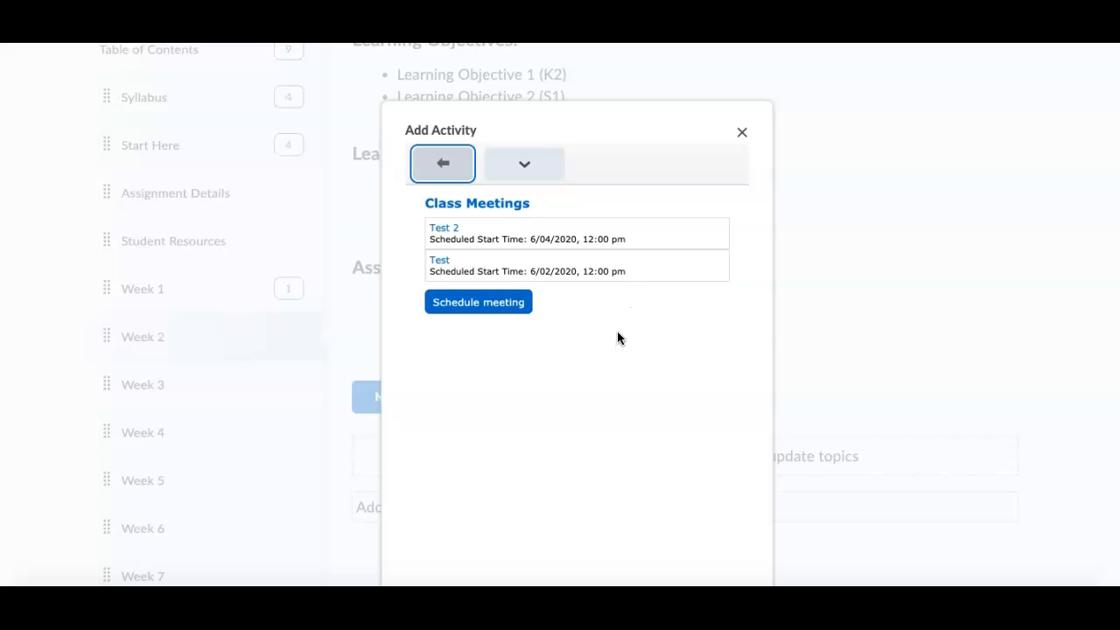
click(437, 267)
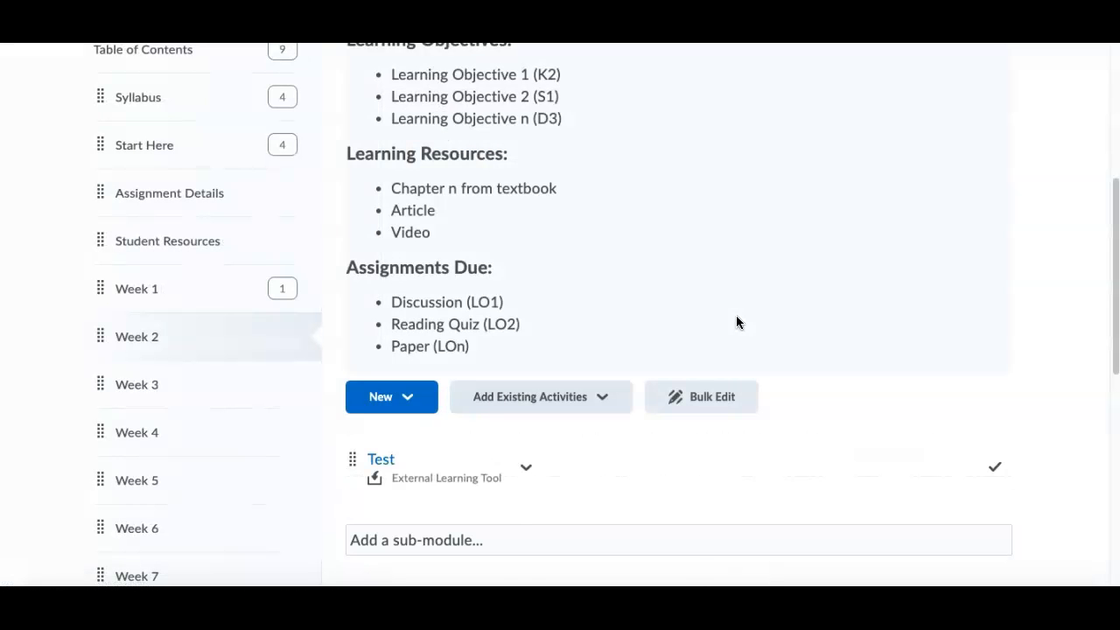
scroll(736, 315, down, 2)
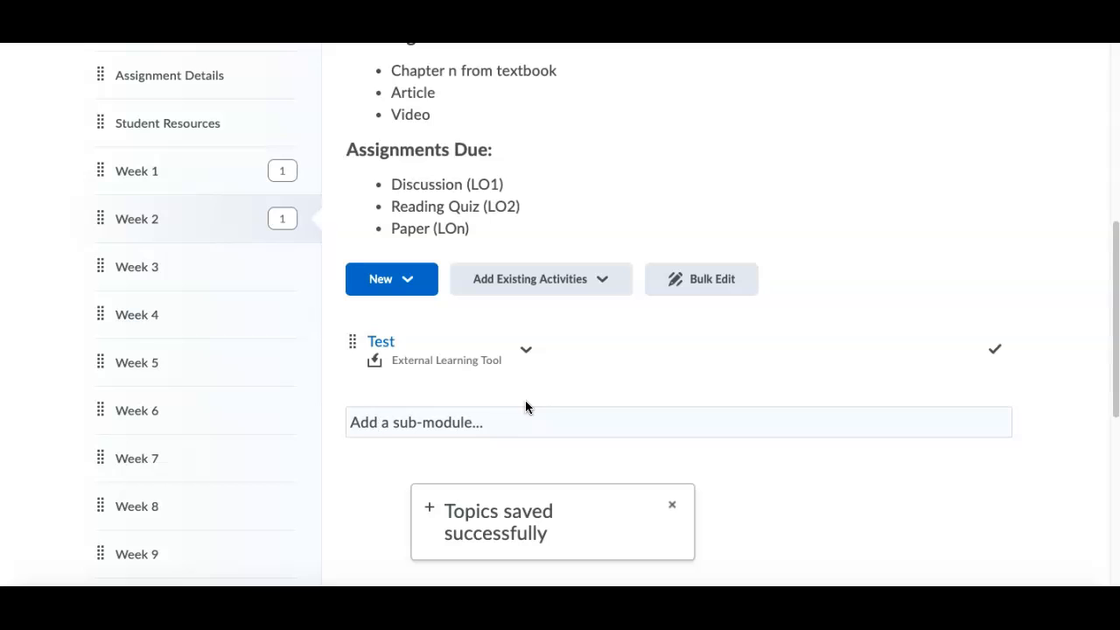